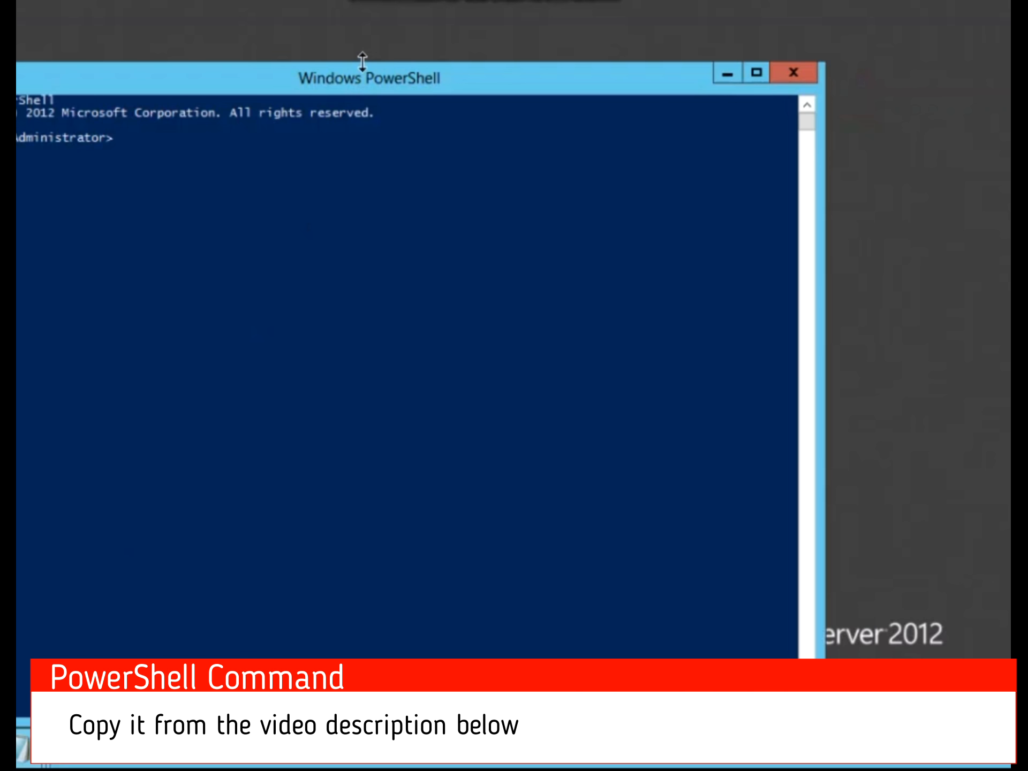
- Run the copied Install-WindowsFeature command in PowerShell to add the Exchange prerequisites from AS-HTTP-Activation to Windows-Identity-Foundation, and close the window
left_click_drag(361, 76, 500, 29)
right_click(323, 86)
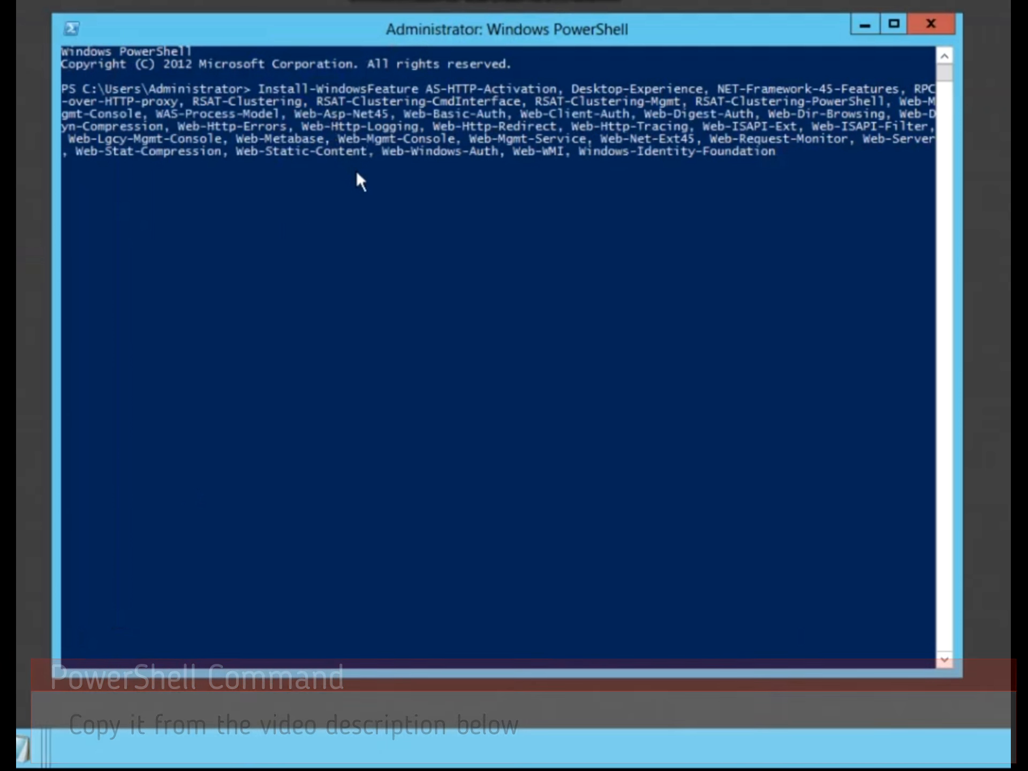
key("Return")
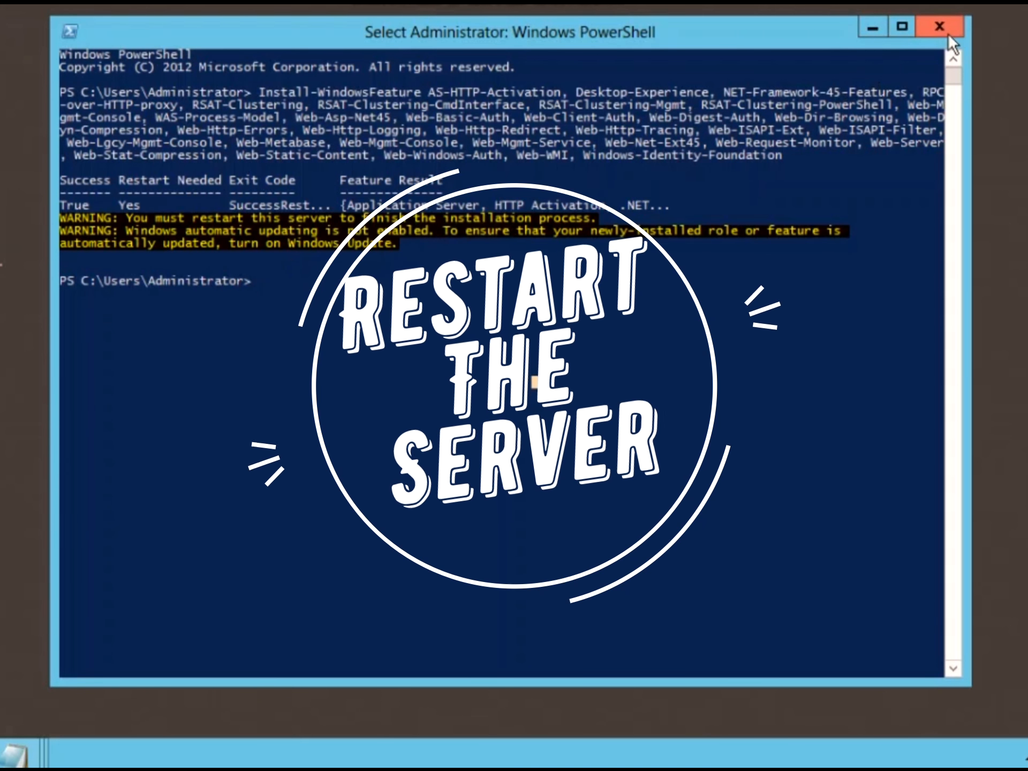
left_click(946, 33)
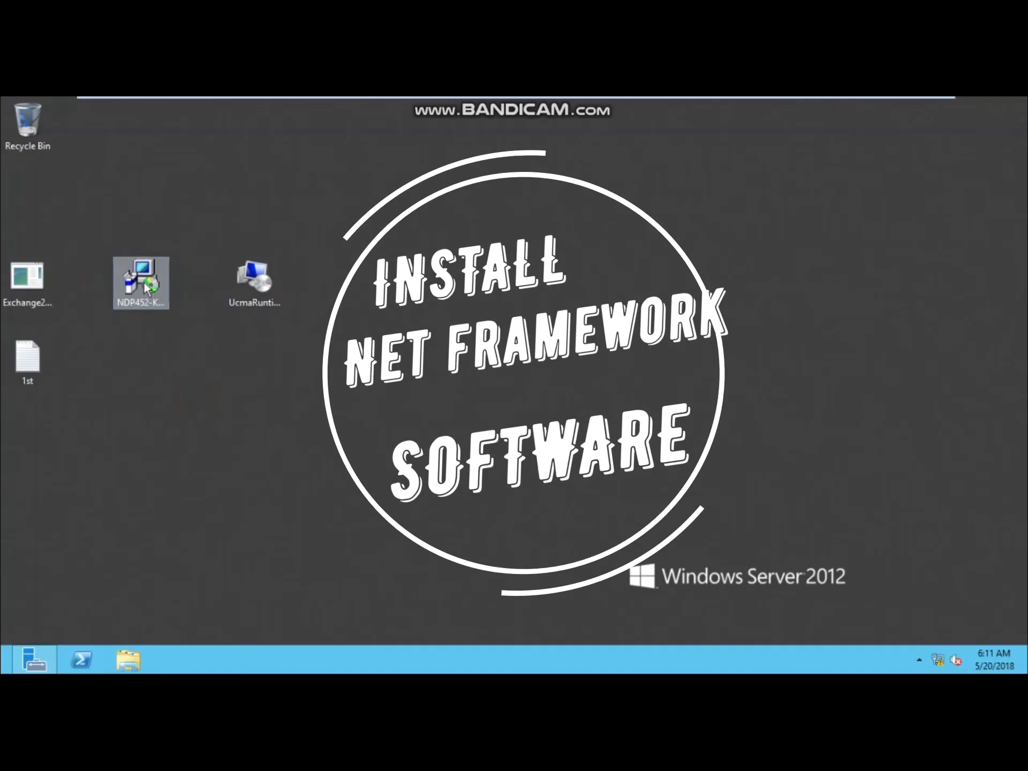
- Install Microsoft .NET Framework 4.5.2 from the NDP452 installer on the desktop, accepting the license terms
left_click(143, 285)
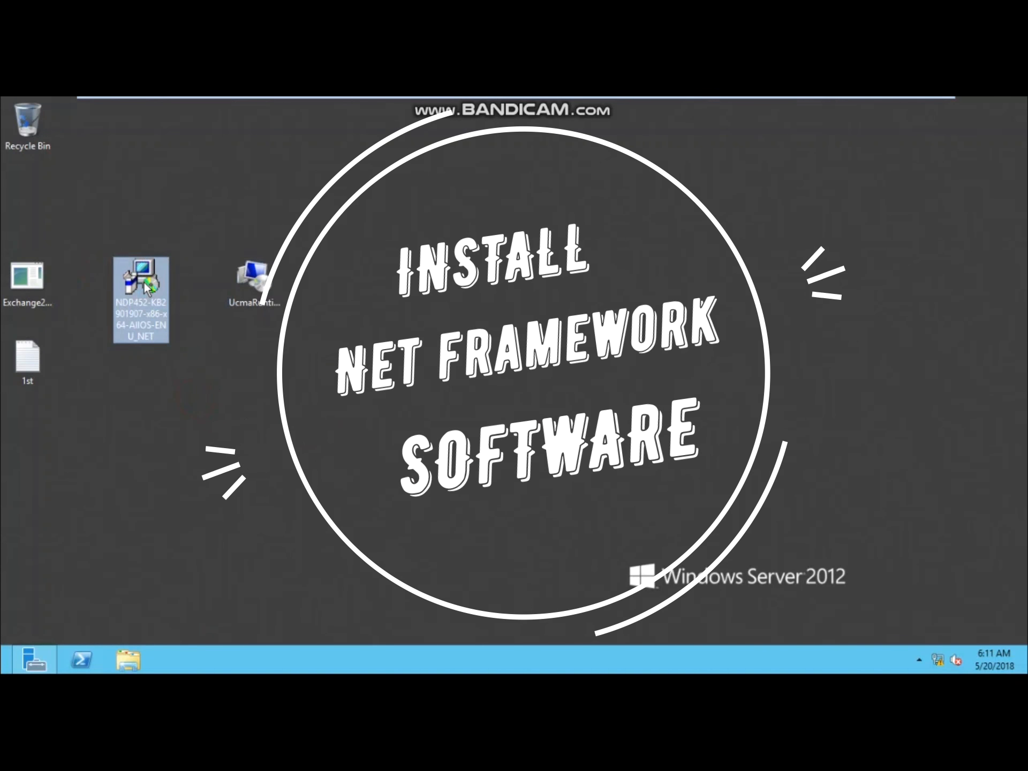
double_click(144, 285)
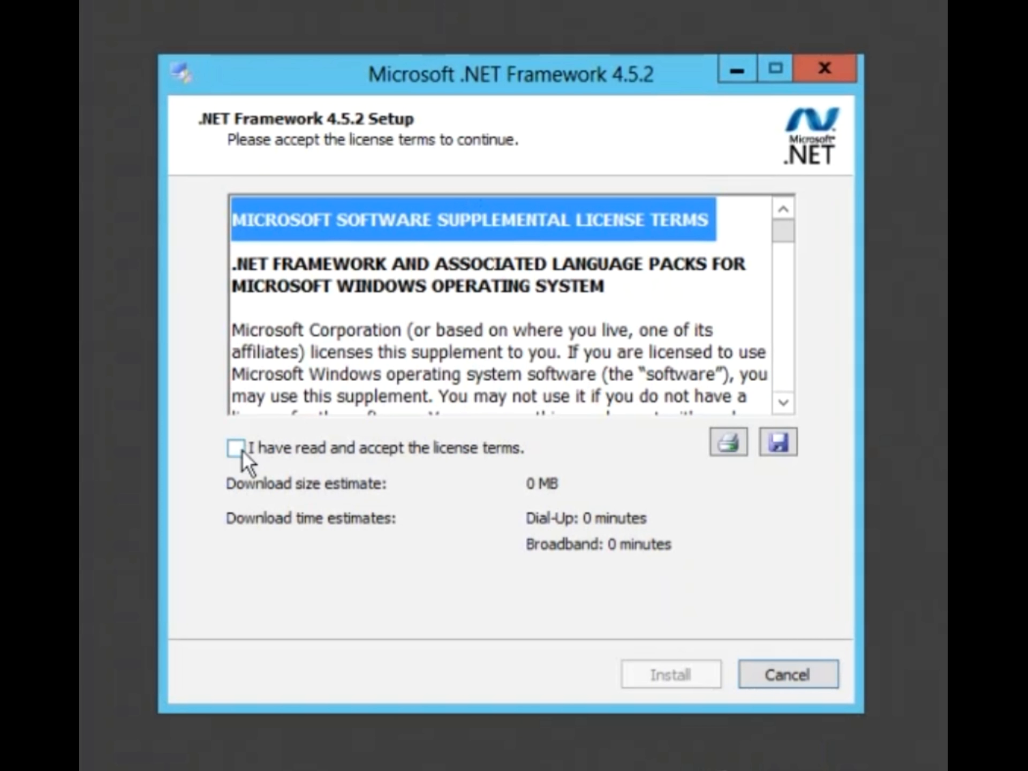
left_click(241, 449)
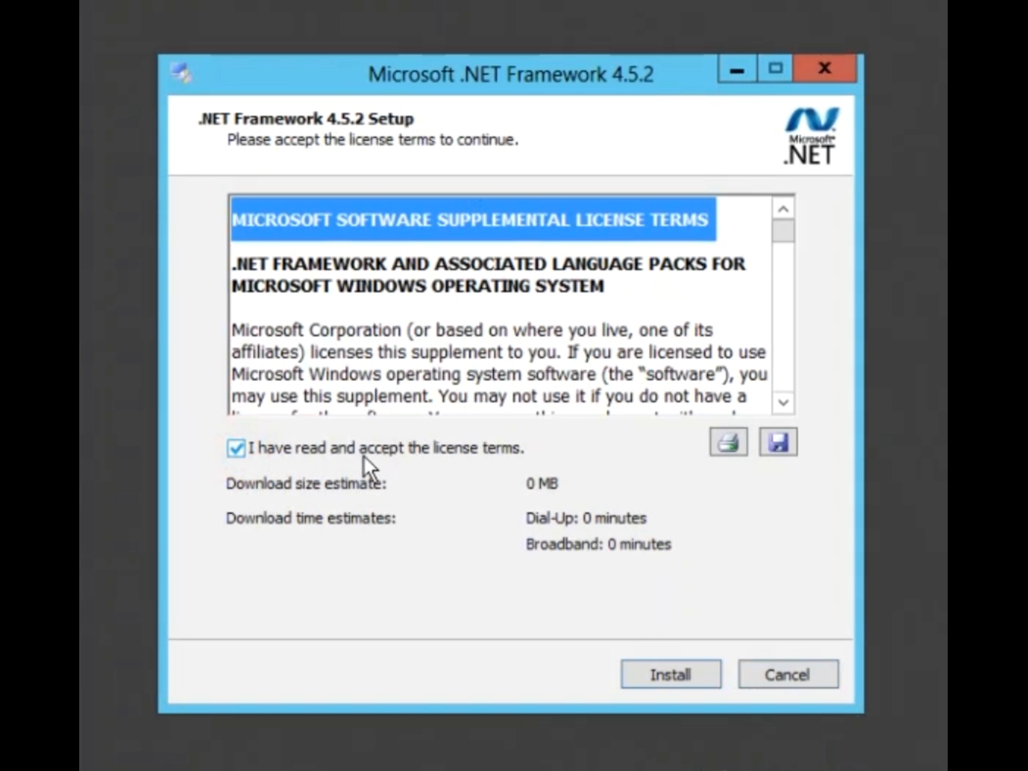
left_click(656, 670)
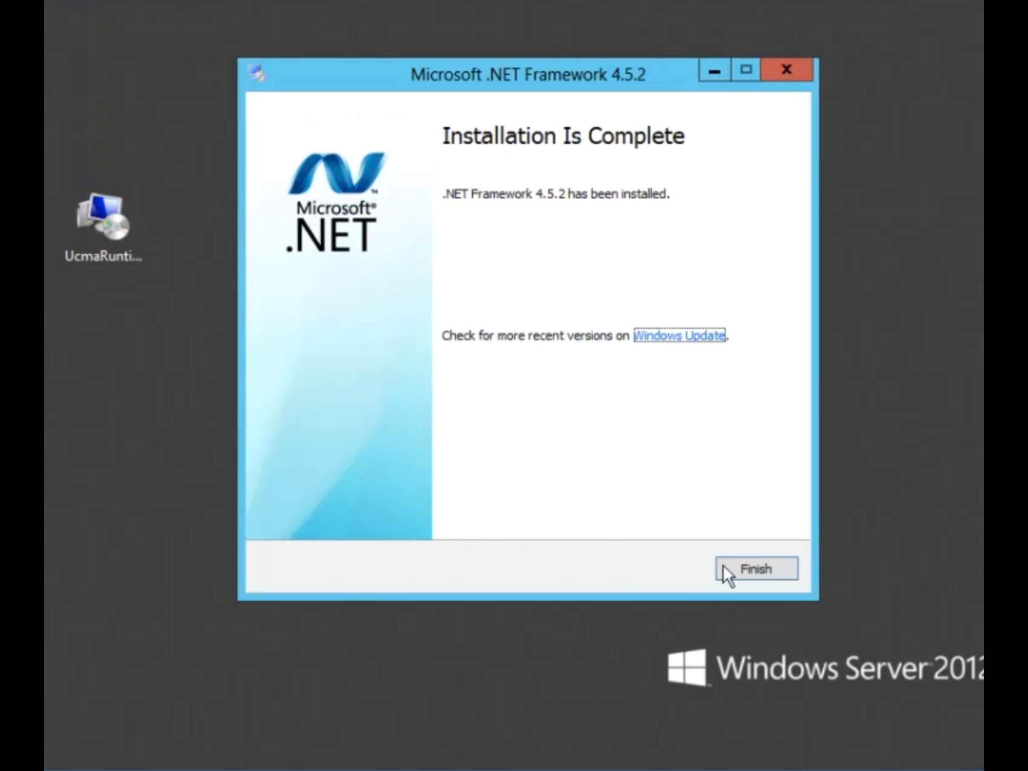
left_click(755, 567)
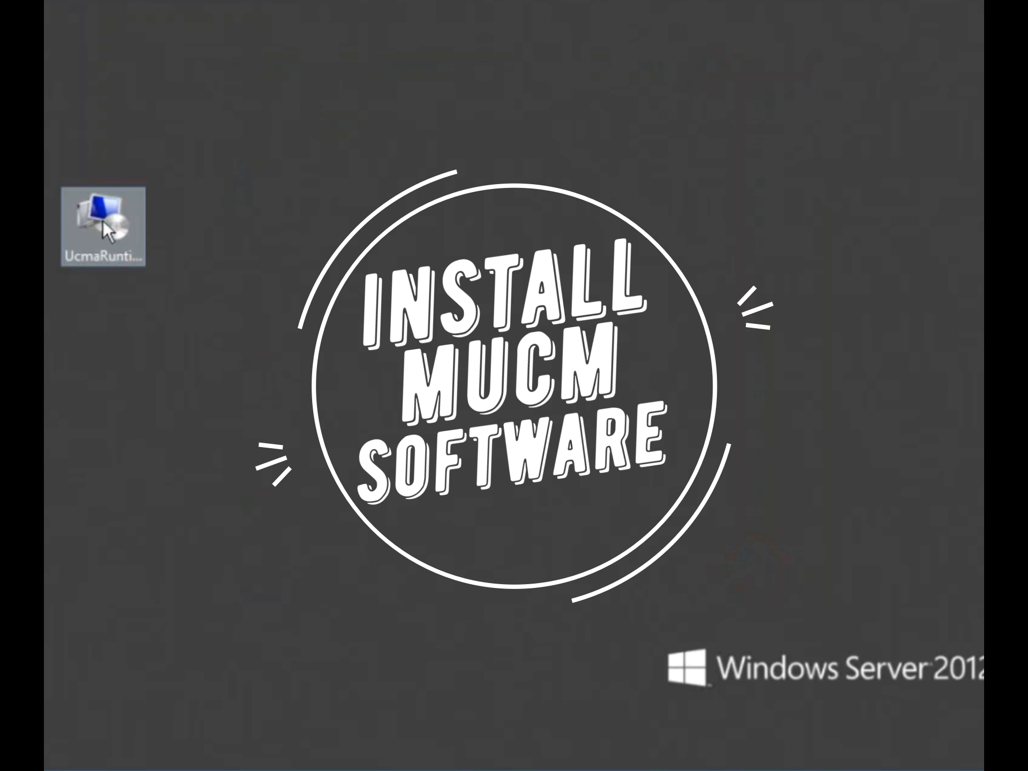
- Install the Unified Communications Managed API 4.0 Runtime from UcmaRuntimeSetup on the desktop, accepting the license terms
double_click(103, 220)
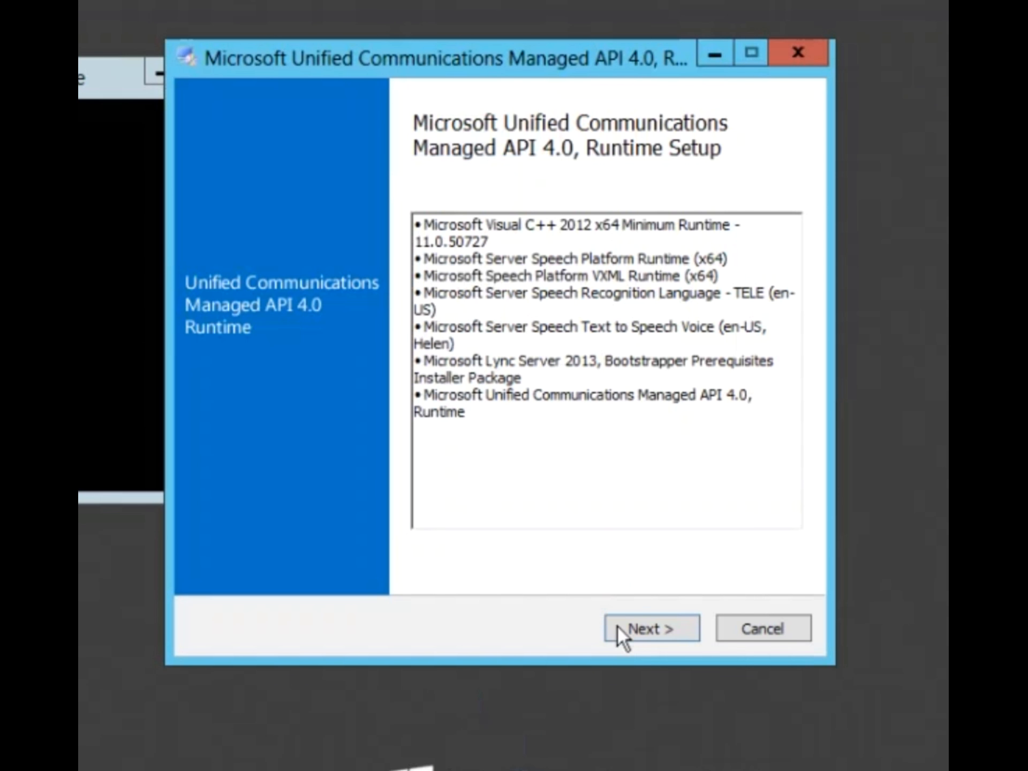
left_click(637, 629)
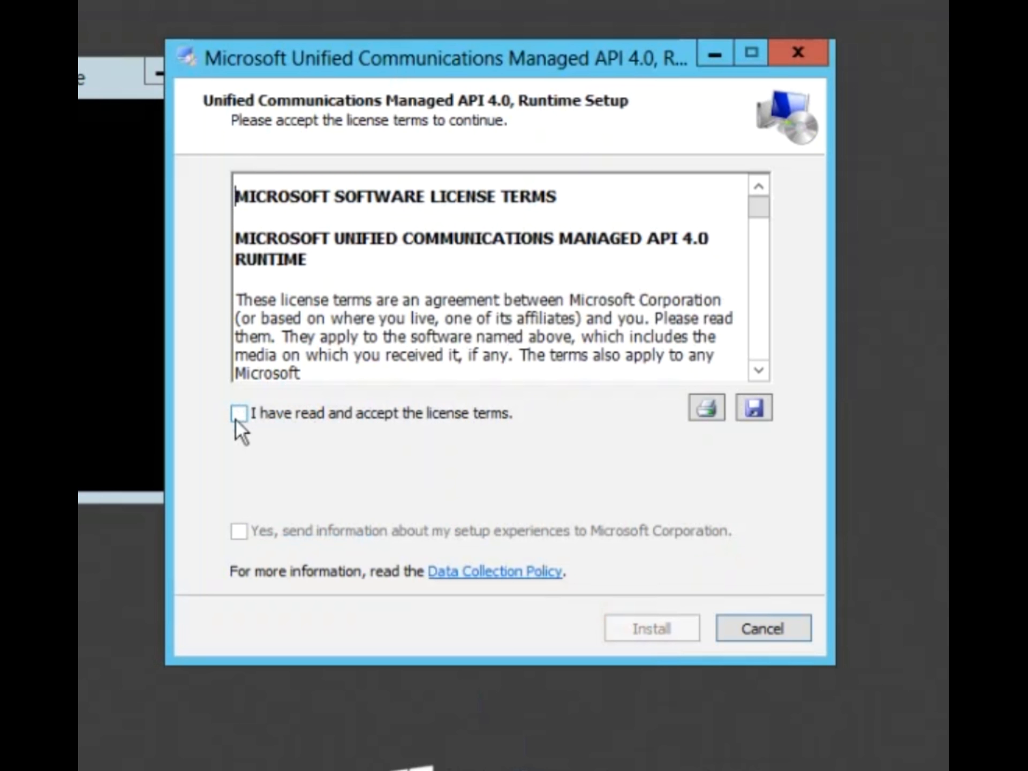
left_click(239, 414)
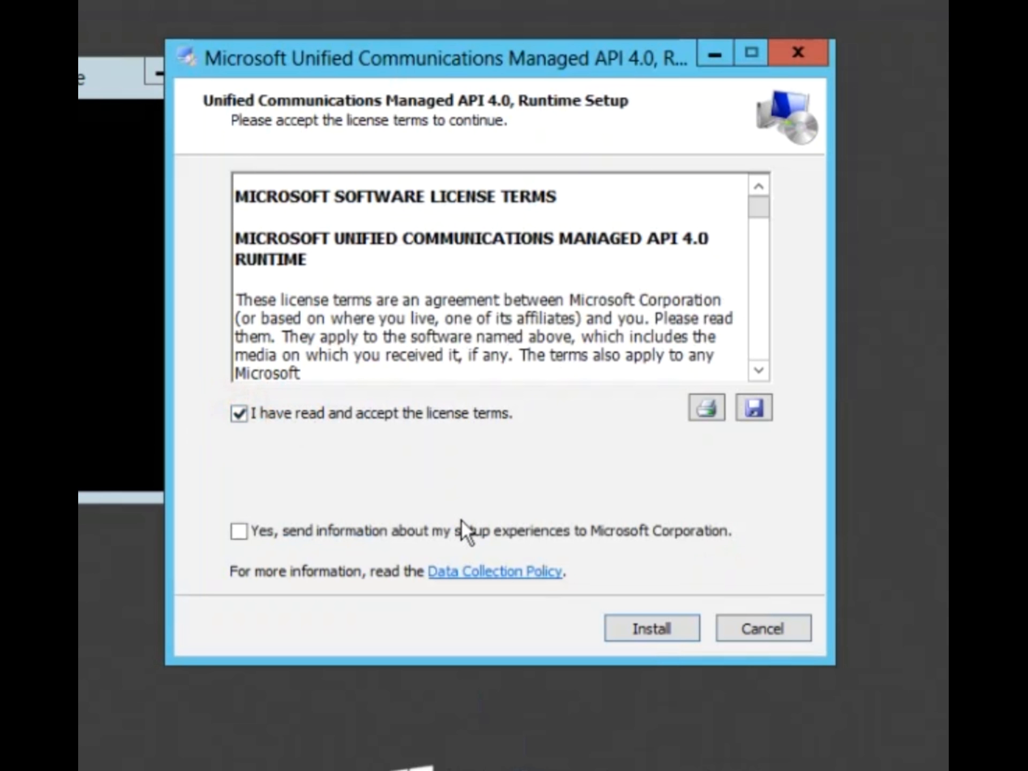
left_click(644, 635)
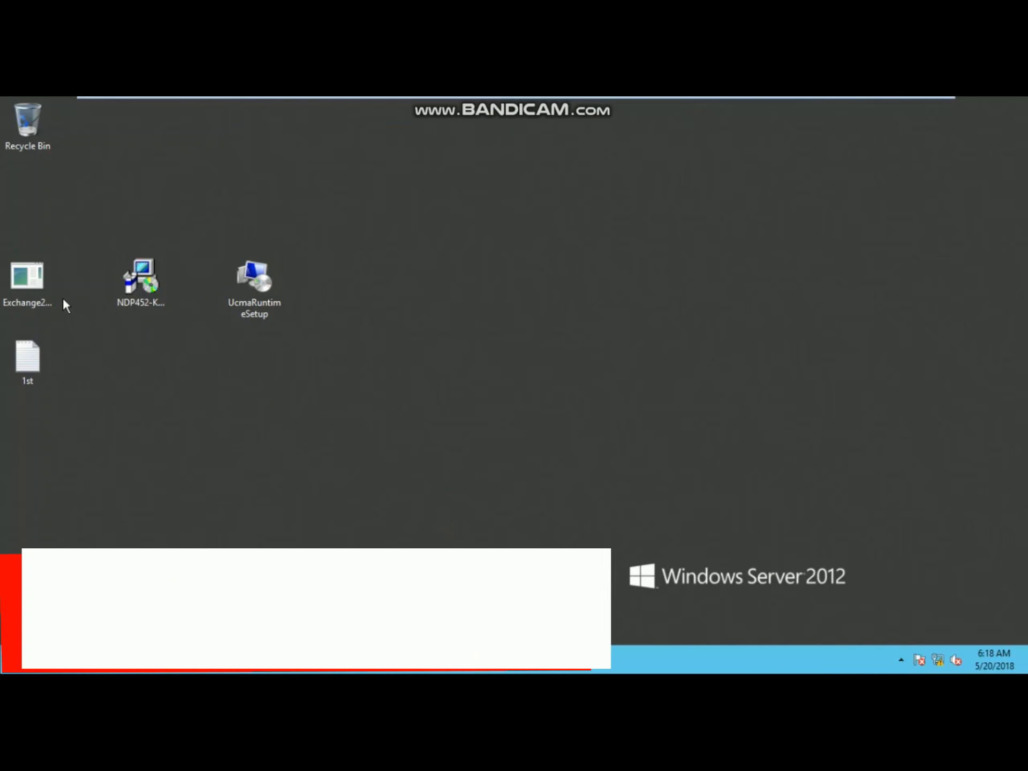
- Extract the Exchange2016-x64 package on the desktop to C:\Users\Administrator\Desktop\EXCH2016
left_click(36, 281)
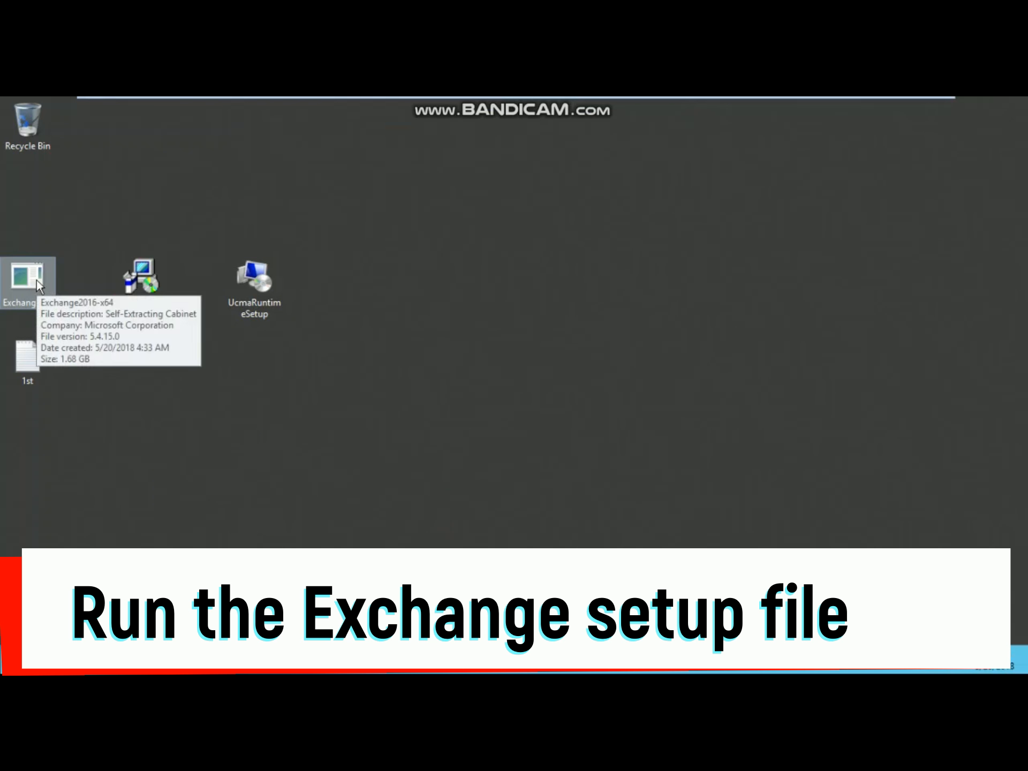
double_click(37, 280)
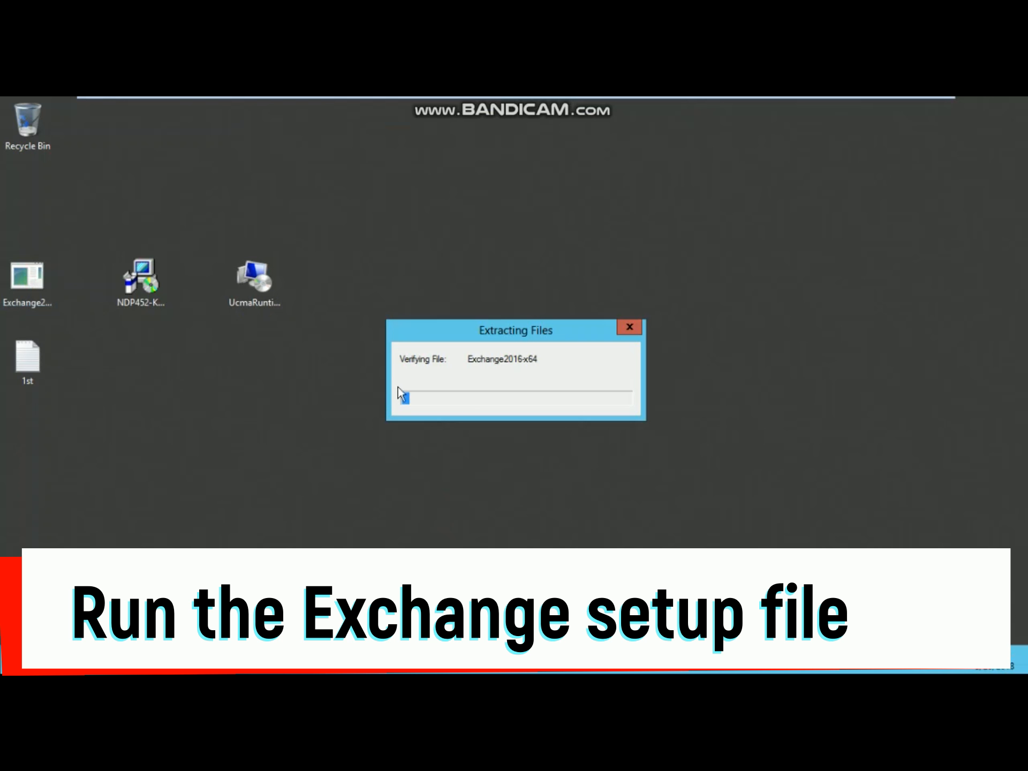
left_click(512, 334)
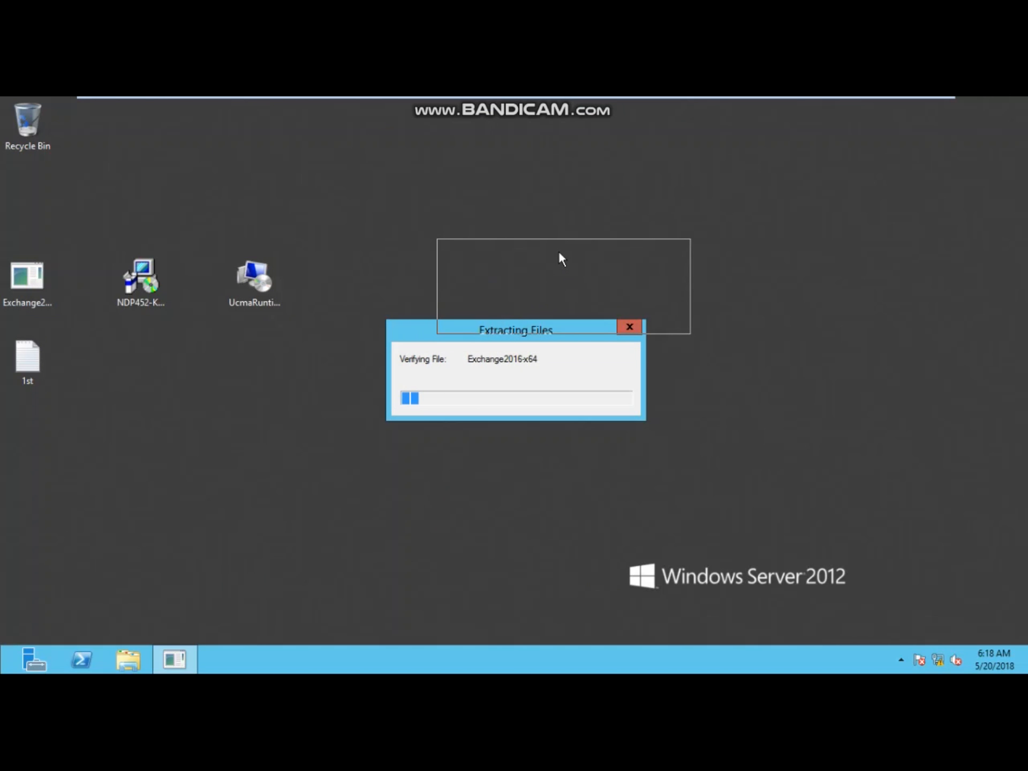
type("2016")
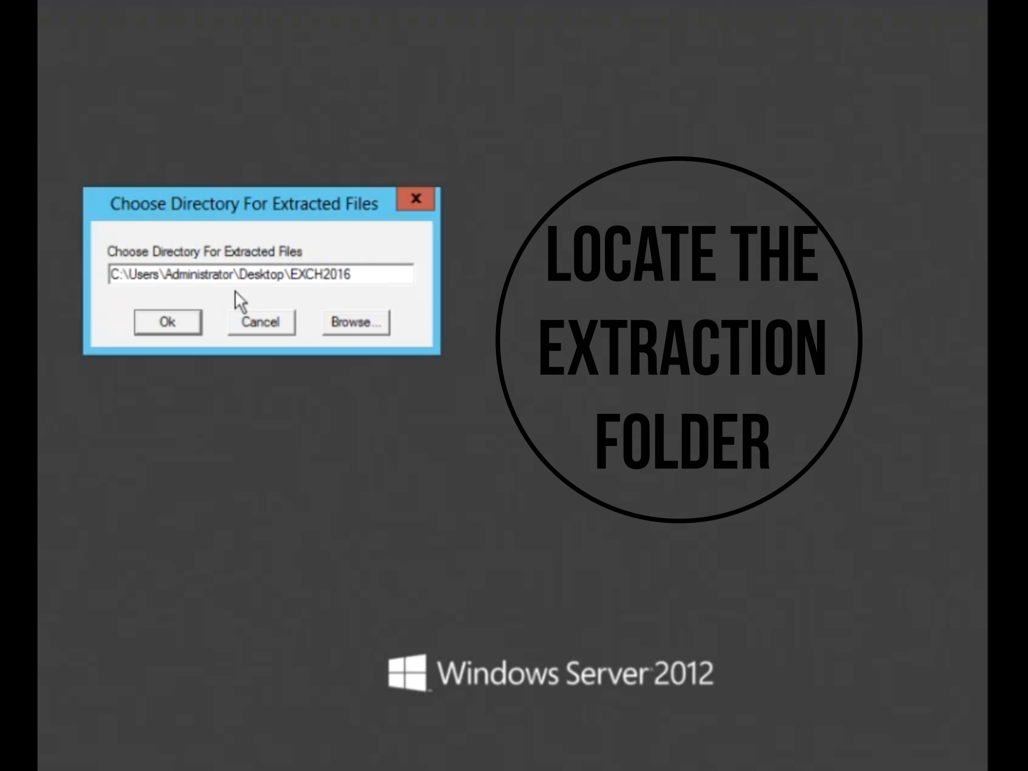
left_click(184, 330)
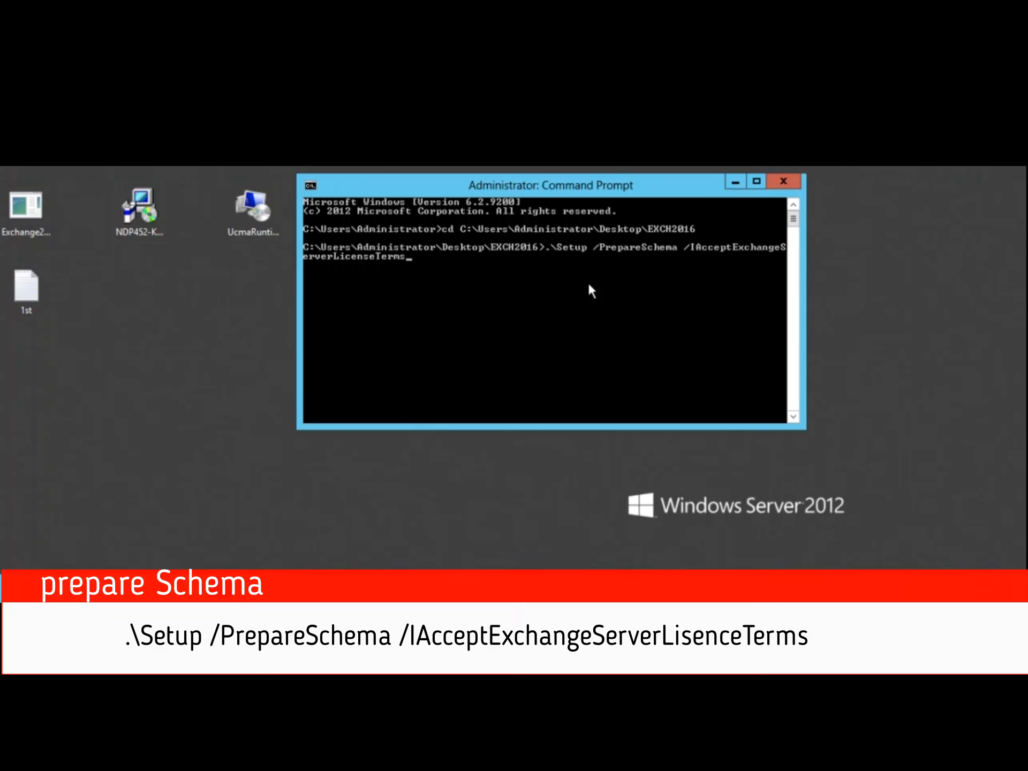
- Run .\Setup with /PrepareSchema and with /PrepareDomain for the server's domain, each with /IAcceptExchangeServerLicenseTerms, and close the Command Prompt
key("Return")
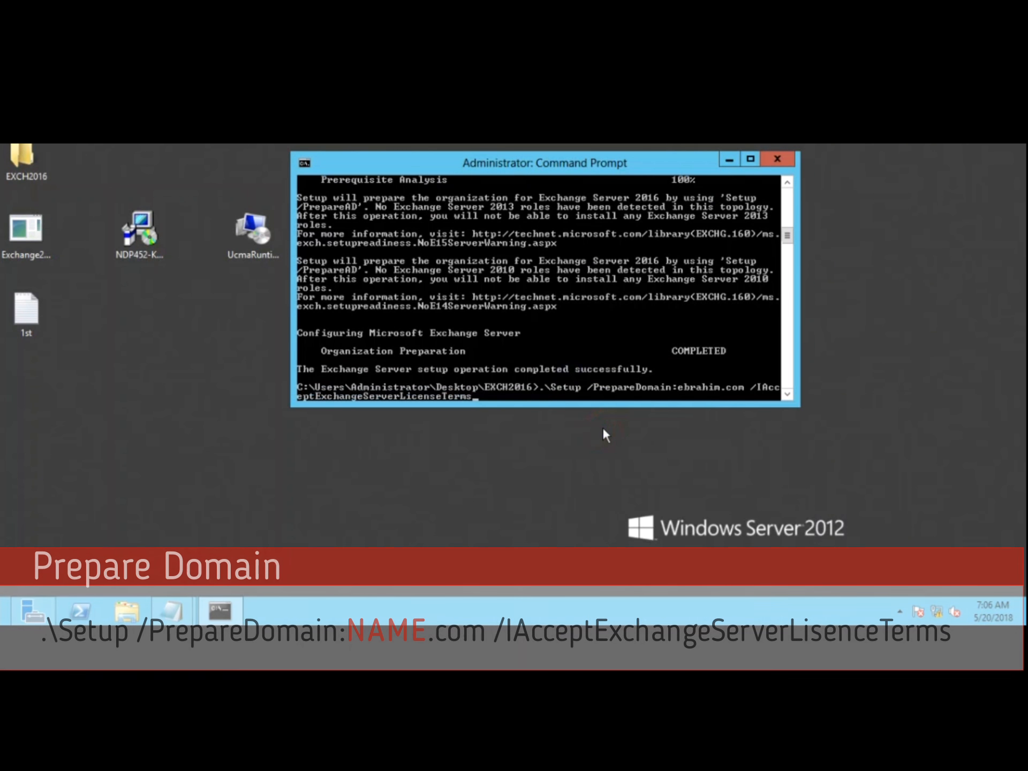
key("Return")
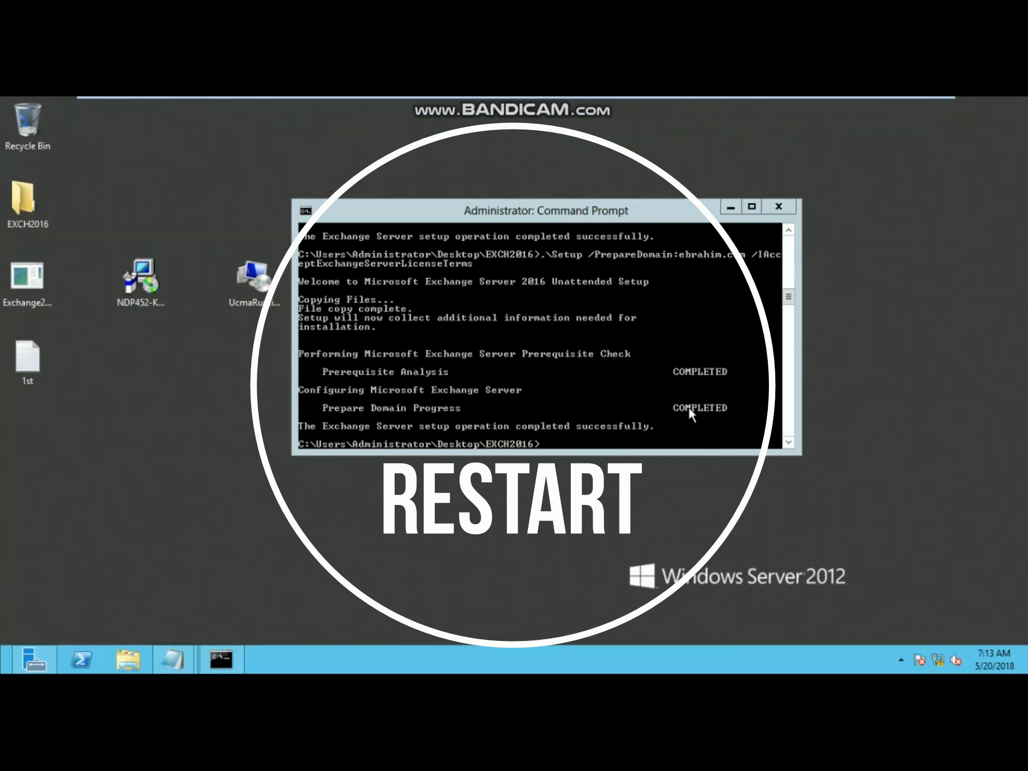
left_click(778, 207)
- Launch the setup application from the EXCH2016 folder on the desktop
left_click(28, 202)
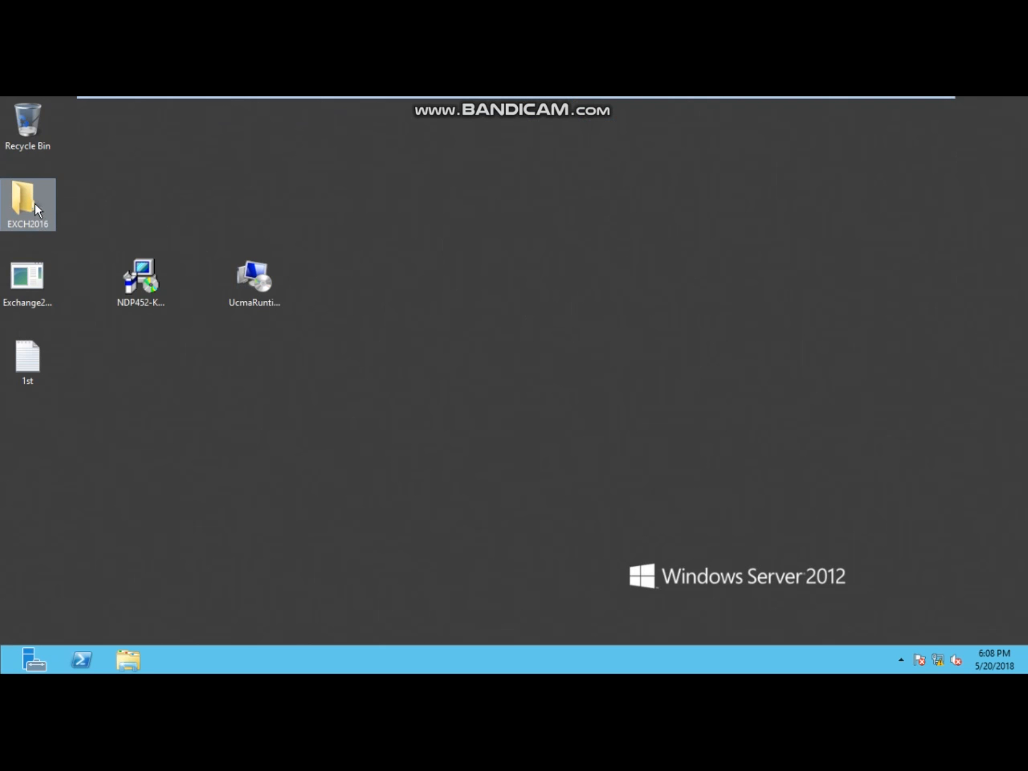
double_click(34, 202)
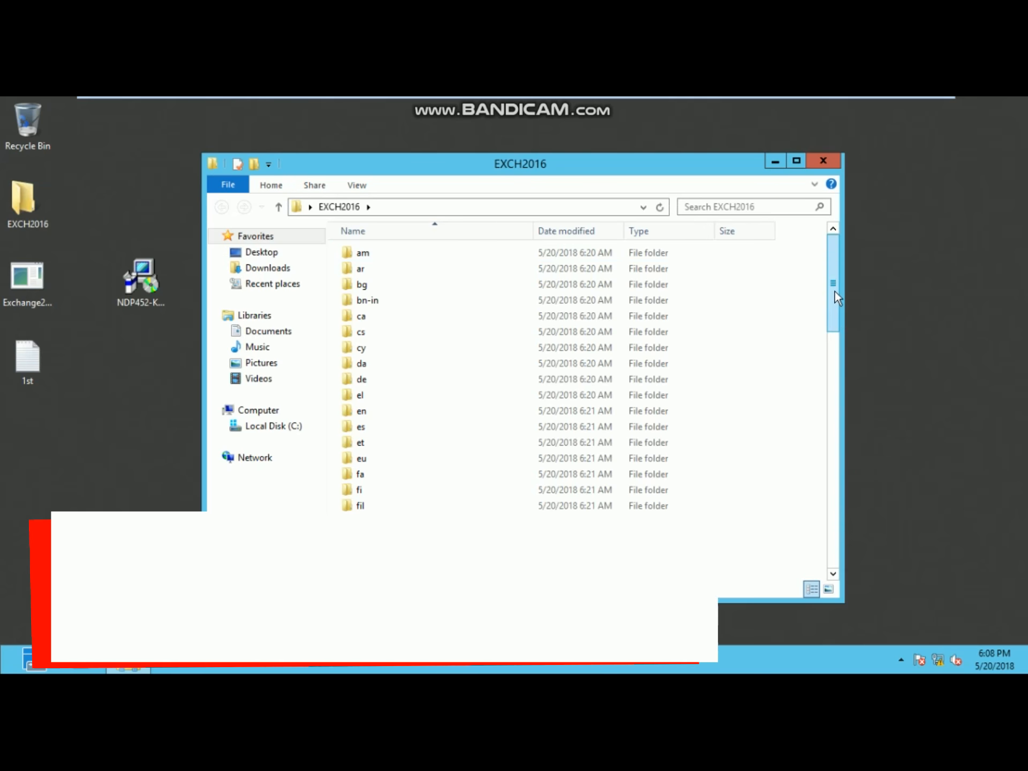
left_click_drag(839, 260, 830, 514)
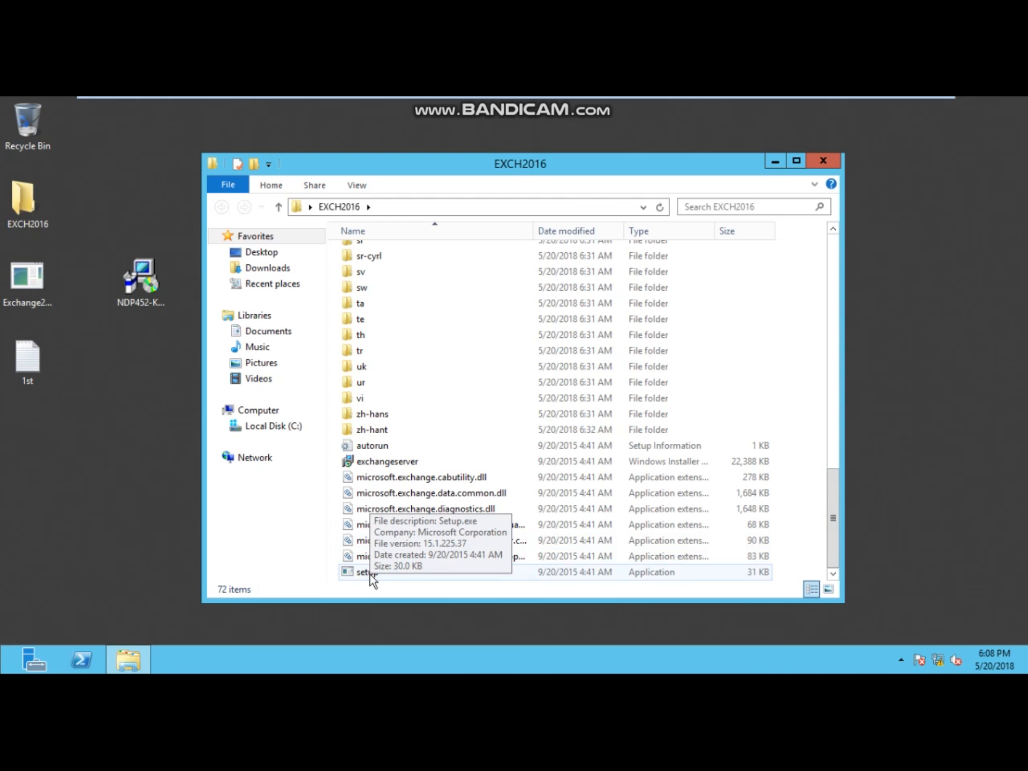
double_click(368, 572)
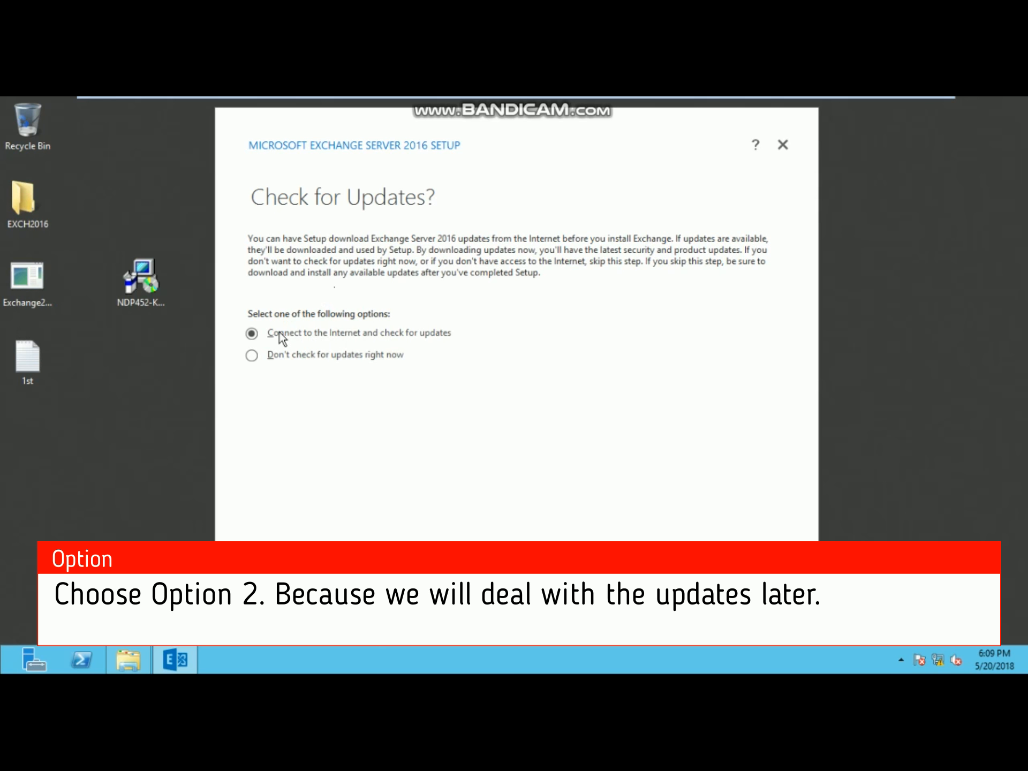
- Choose not to check for updates right now and accept the Exchange Server 2016 license agreement
left_click(252, 357)
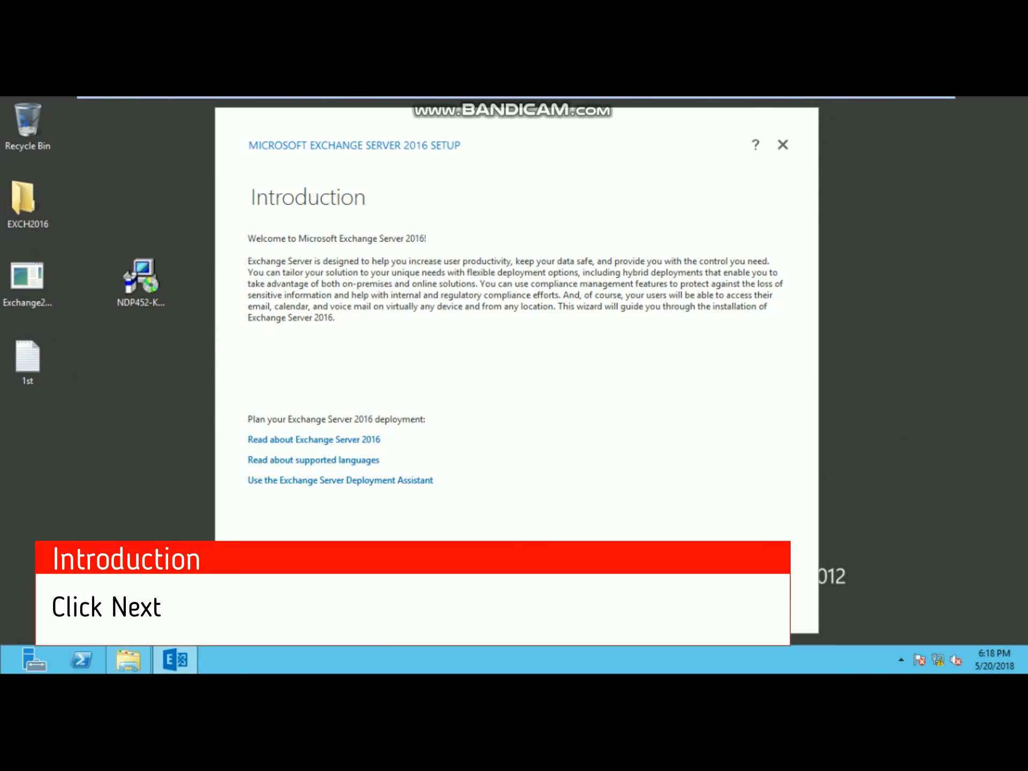
left_click(756, 588)
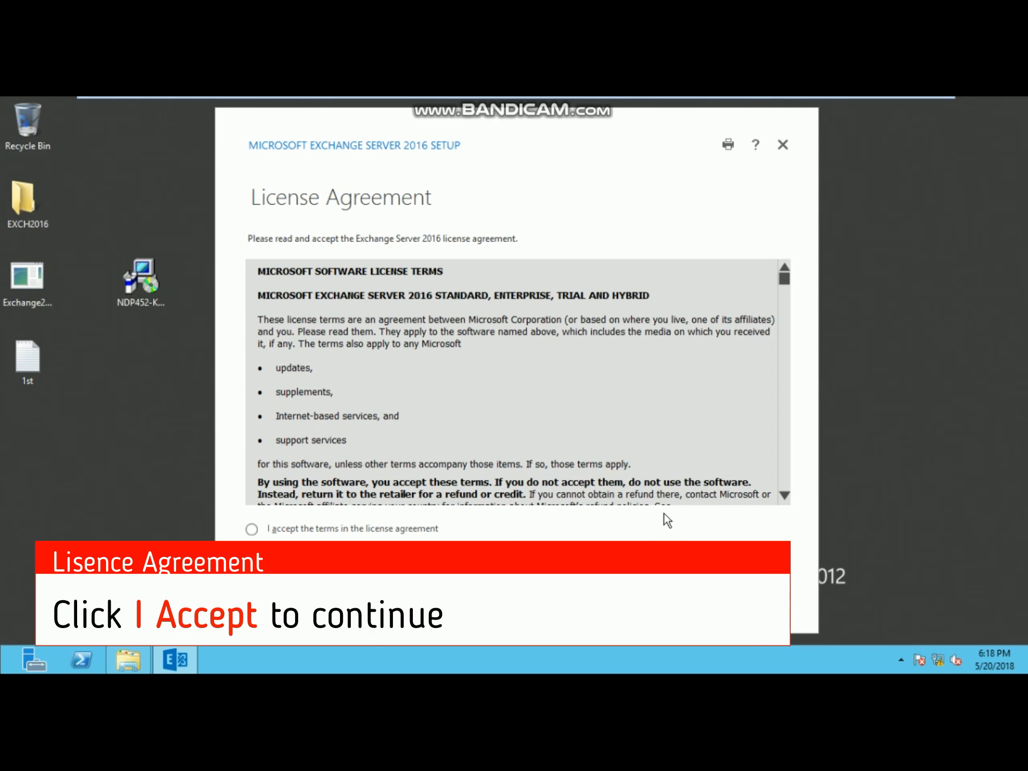
left_click(251, 529)
left_click(749, 594)
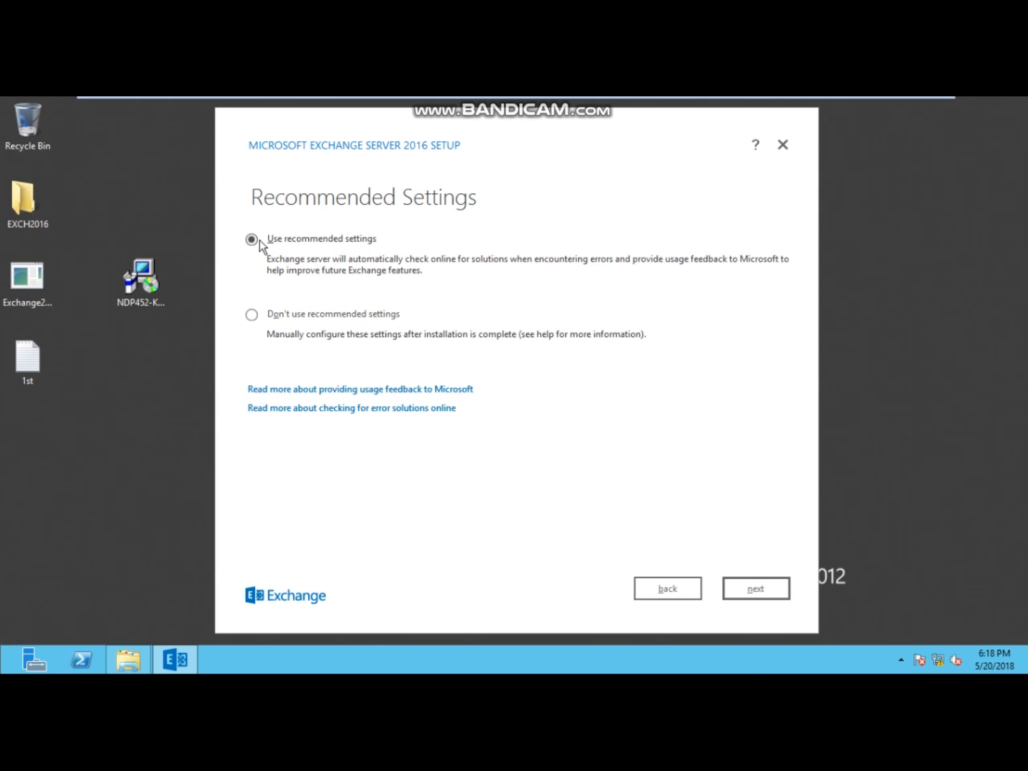
- Use the recommended settings and select the Mailbox role with automatic installation of the required Windows Server roles and features
left_click(757, 588)
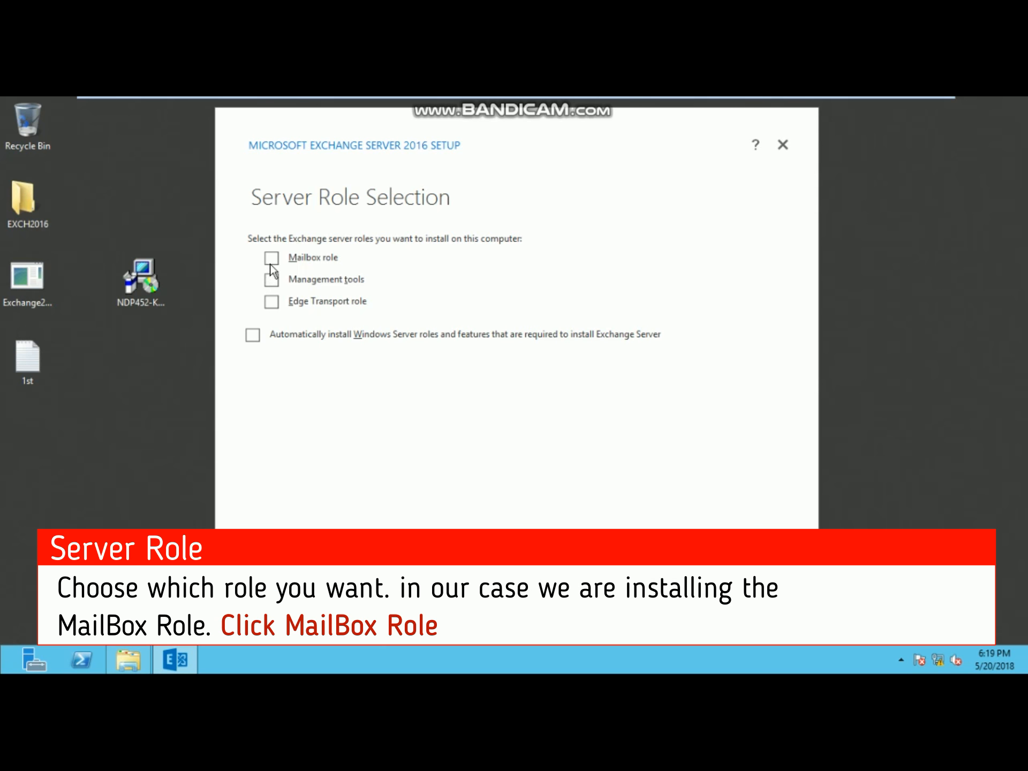
left_click(275, 260)
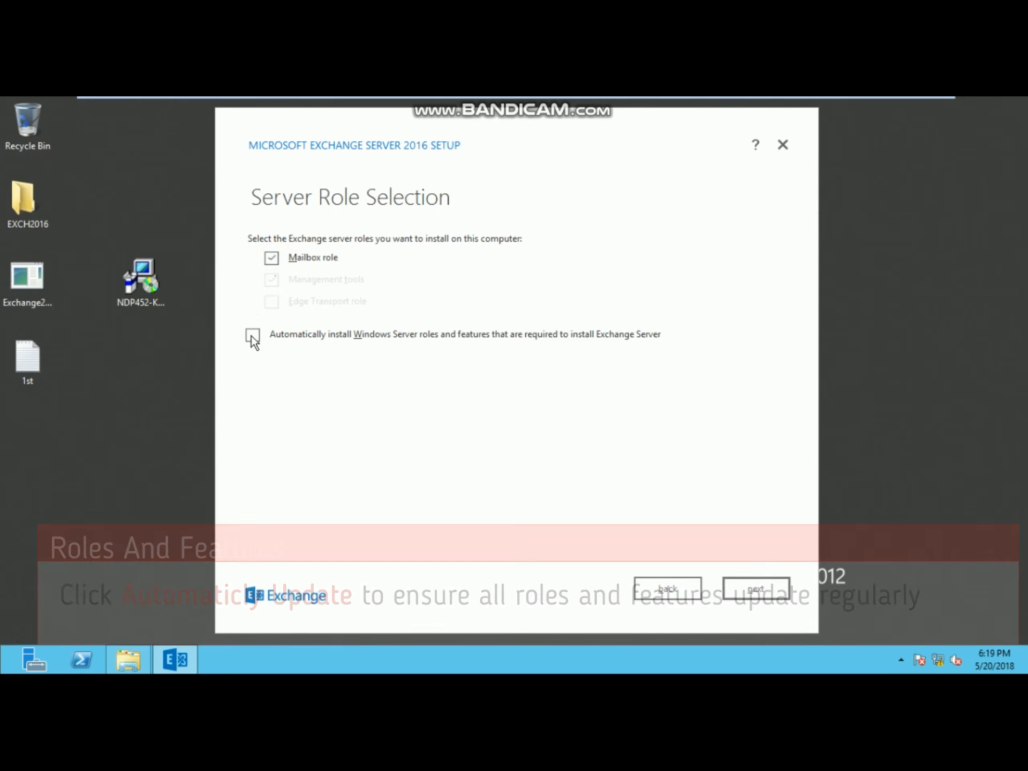
left_click(251, 337)
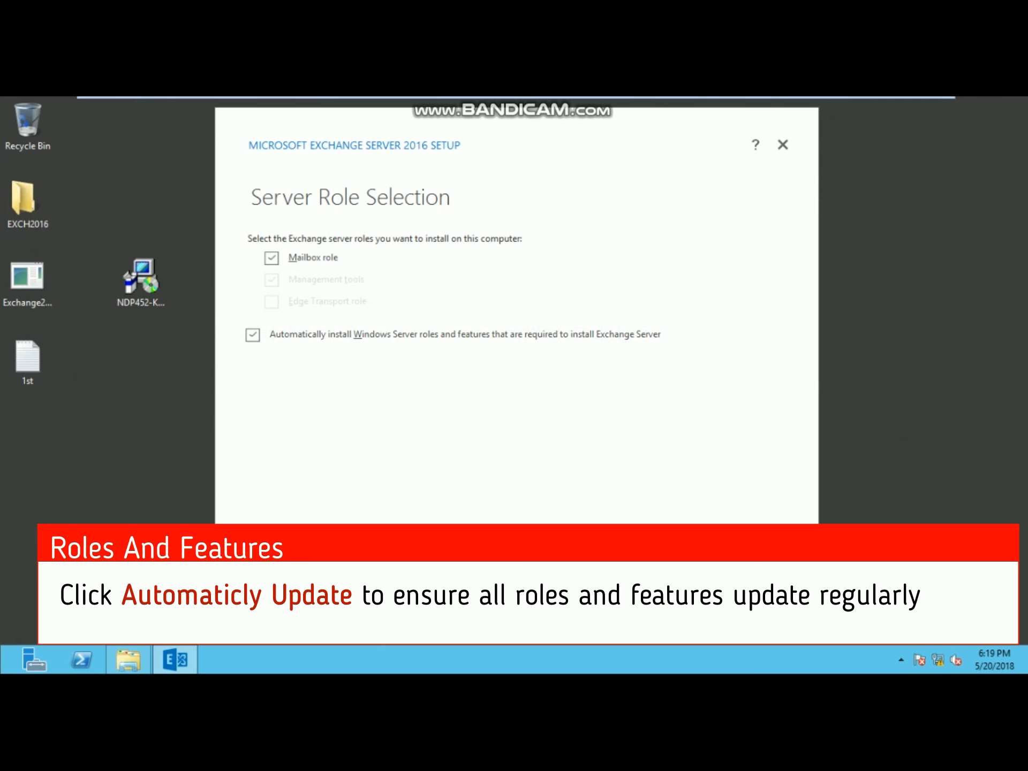
left_click(756, 589)
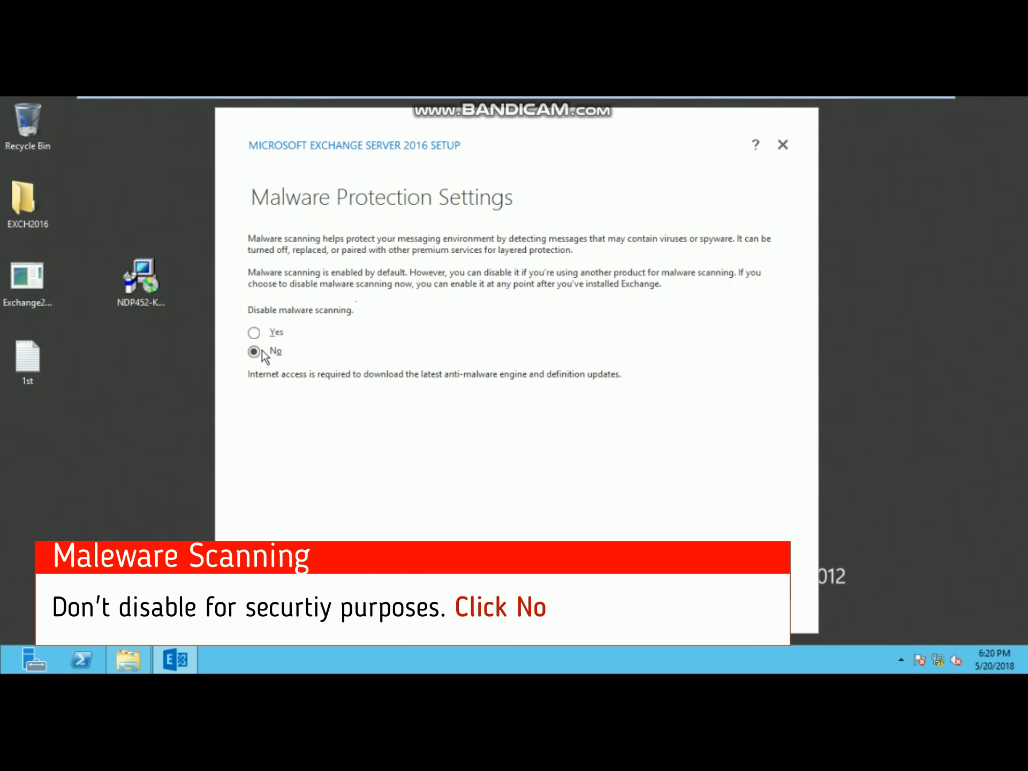
- Choose No for disabling malware scanning and install Exchange Server 2016 through to finishing the setup wizard
left_click(258, 352)
left_click(729, 581)
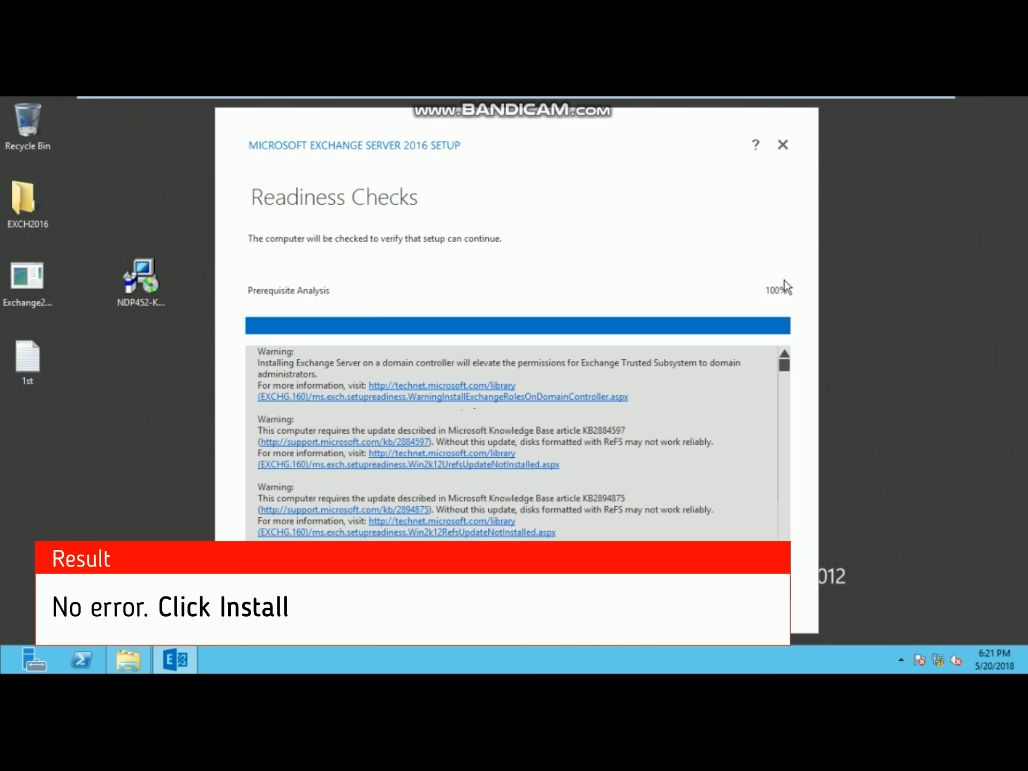
mouse_move(782, 363)
left_mouse_down()
mouse_move(788, 421)
mouse_move(785, 364)
left_mouse_up()
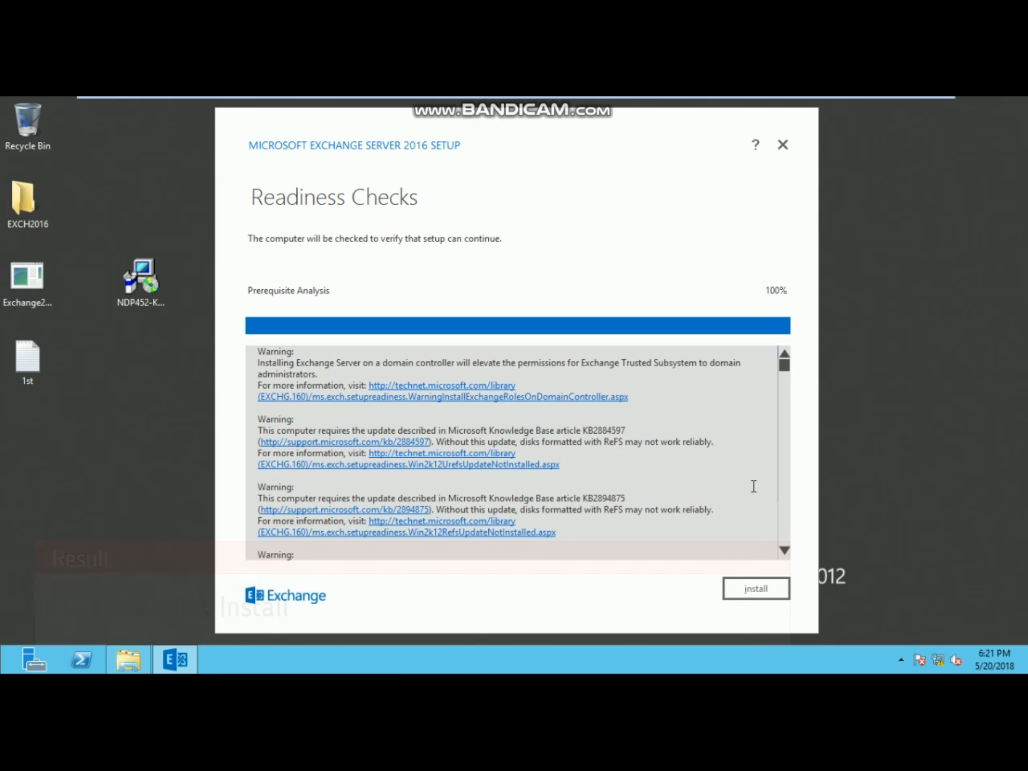
left_click(756, 583)
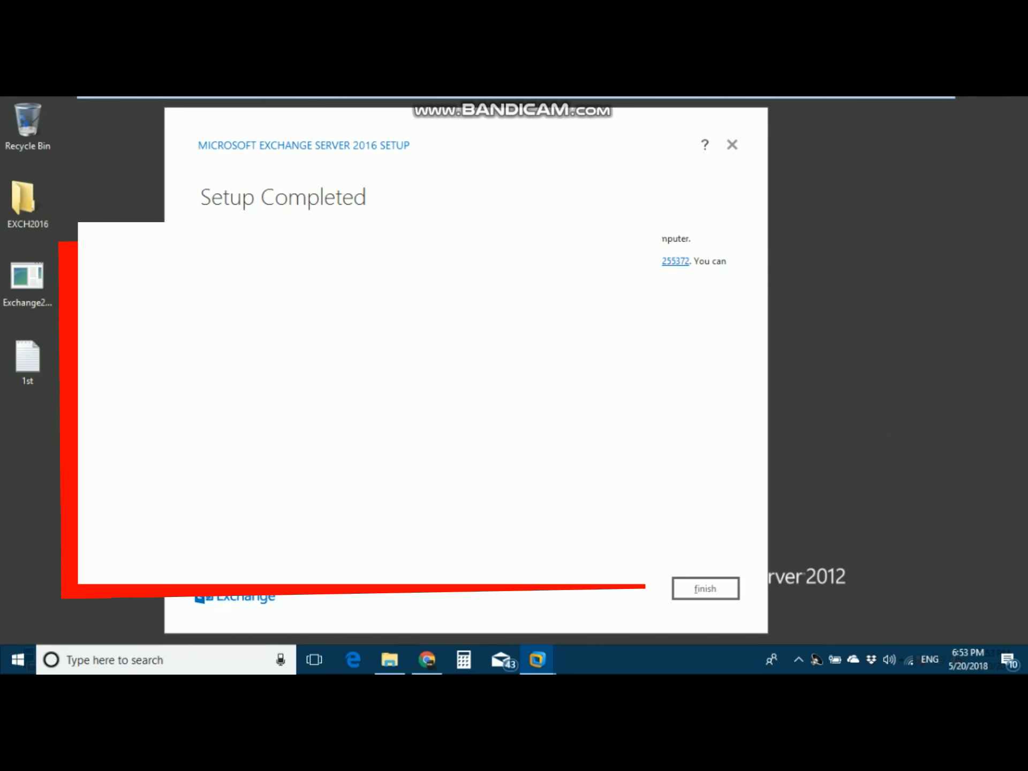
left_click(703, 593)
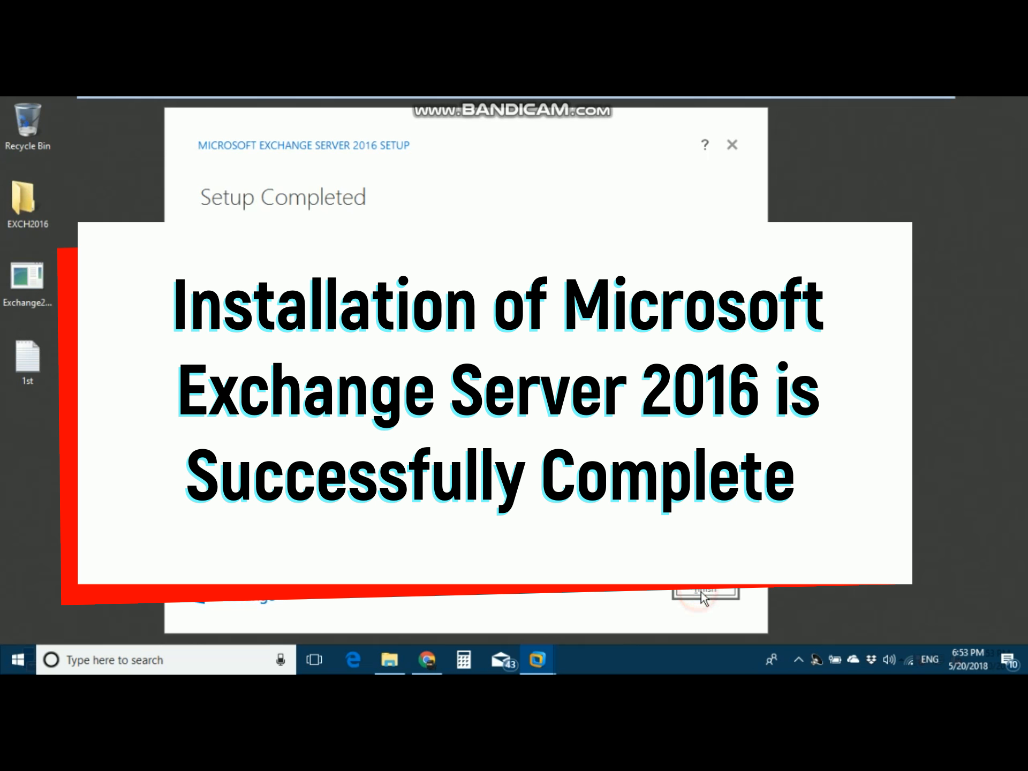